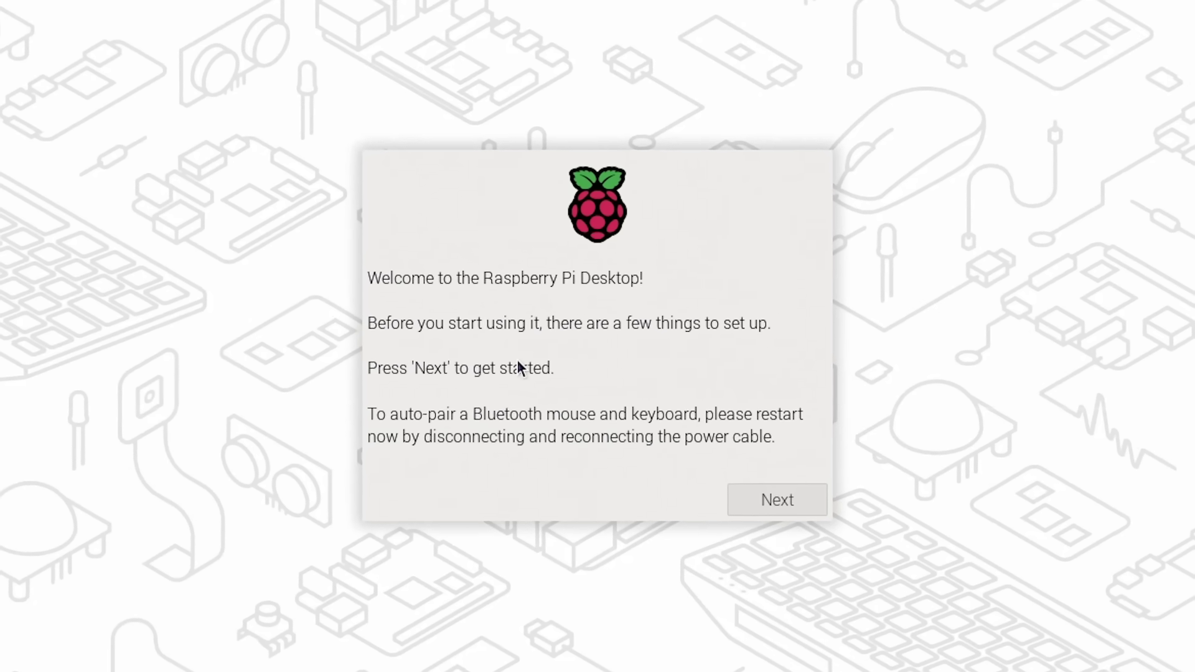
Accept the United Kingdom, British English and London location settings, and create the user account ec with its password entered and confirmed.
left_click(781, 502)
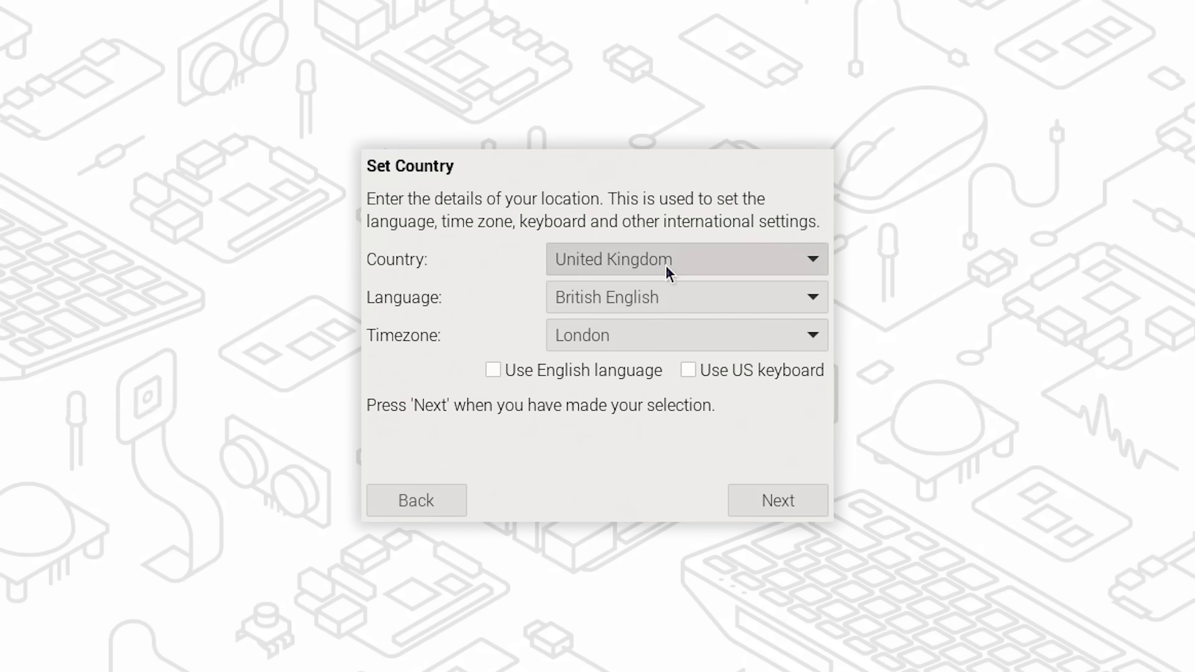
left_click(791, 508)
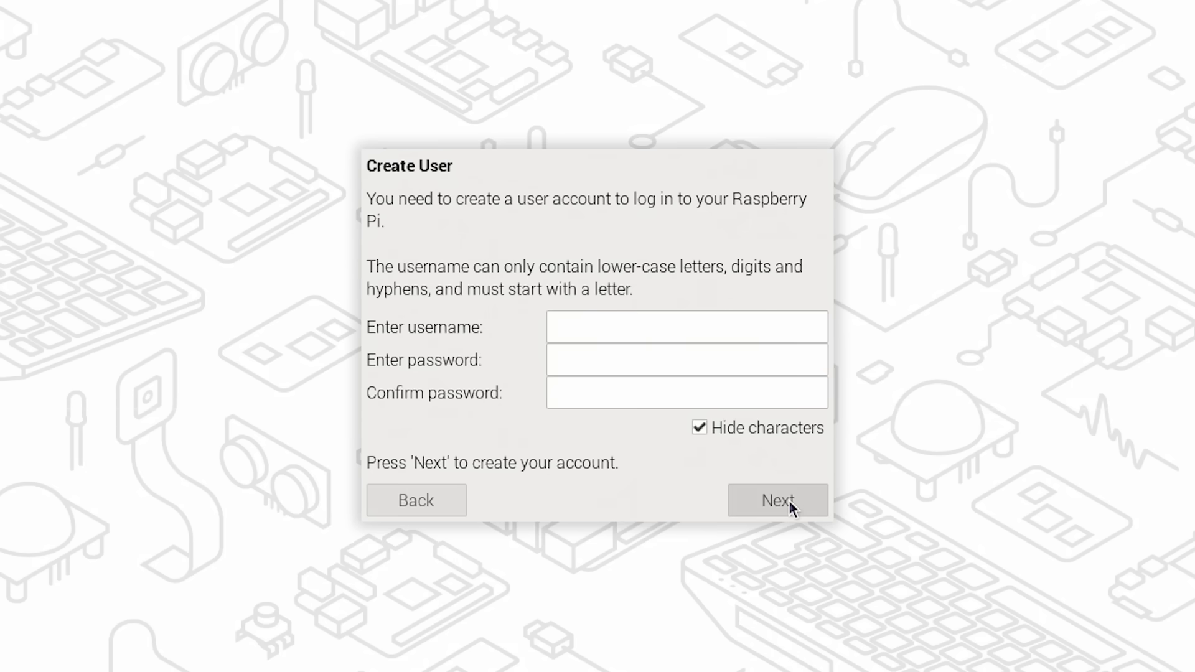
left_click(630, 325)
type("ec")
key("Tab")
type("•••••••••••")
key("Tab")
type("•••••••••••")
key("Return")
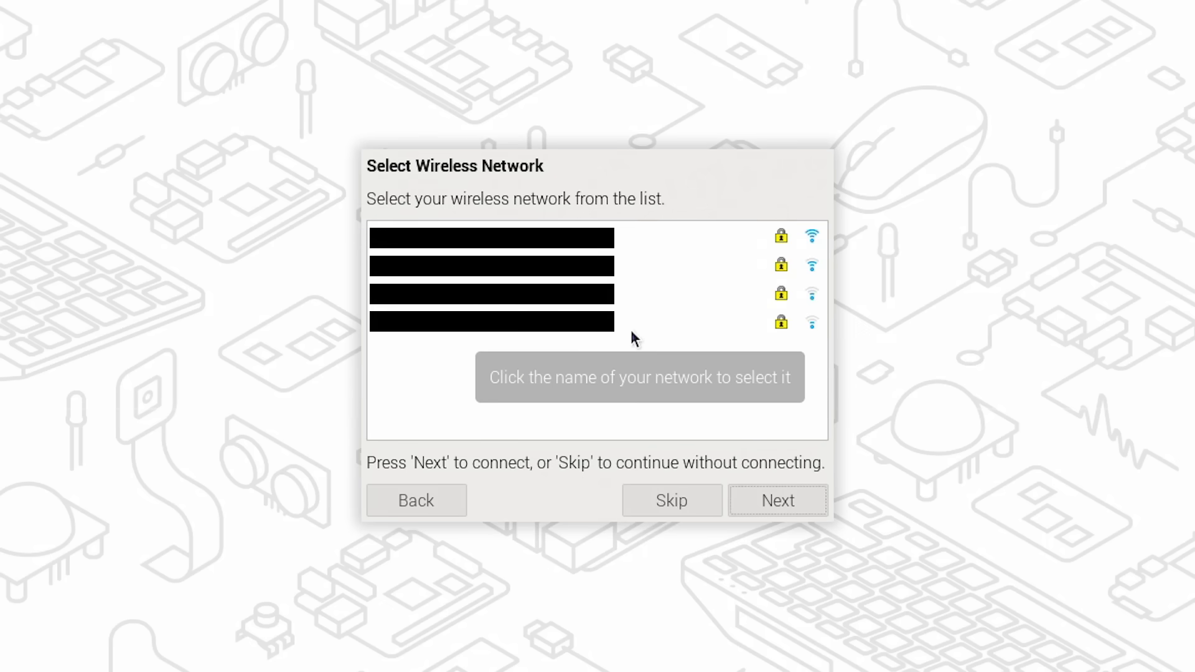
Connect to the first listed wireless network with its password, and keep Chromium as the default browser.
left_click(520, 247)
key("Return")
type("•••••••••••••••")
key("Return")
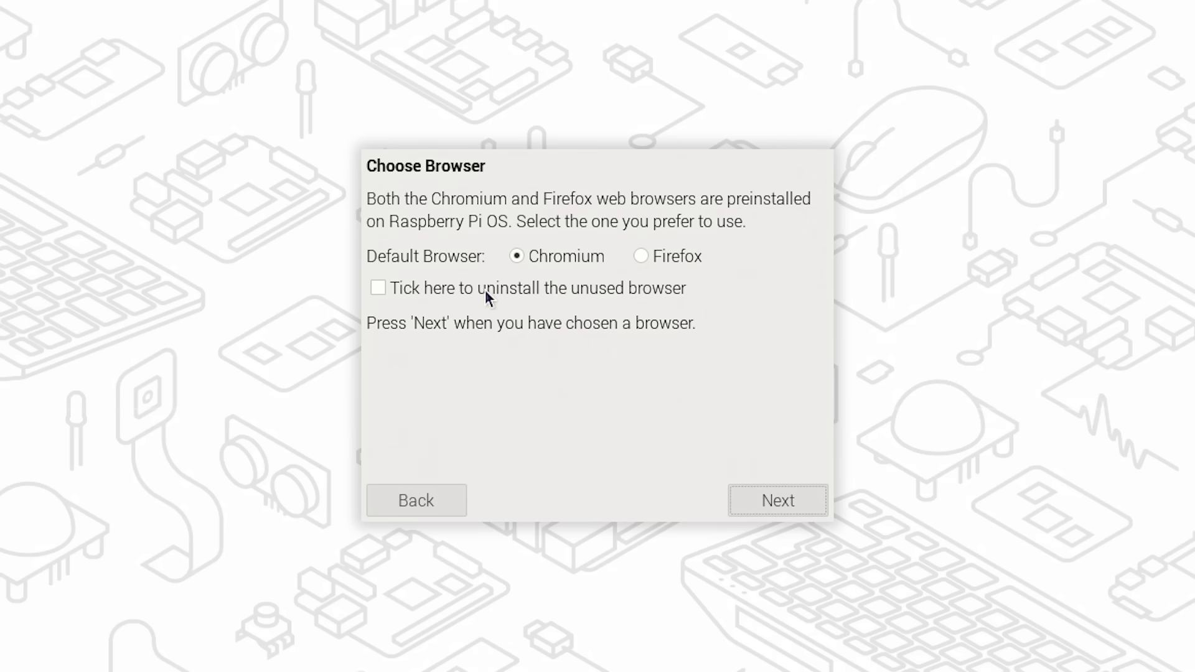
left_click(789, 507)
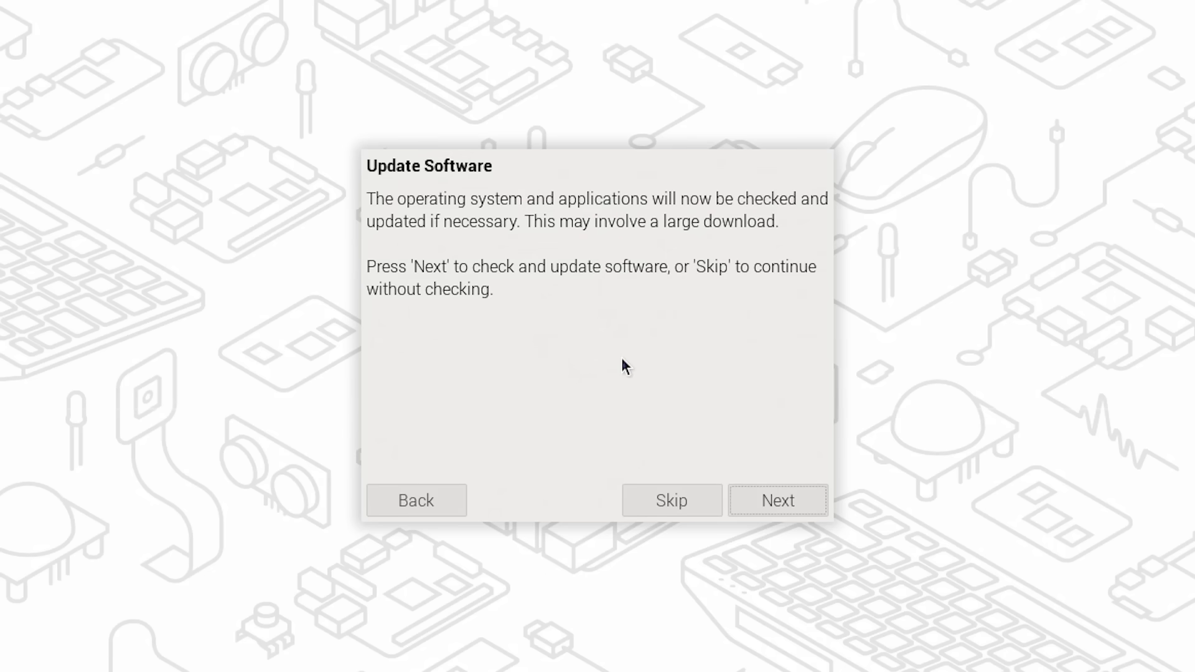
Run the setup wizard's software update check and restart the Raspberry Pi.
left_click(798, 498)
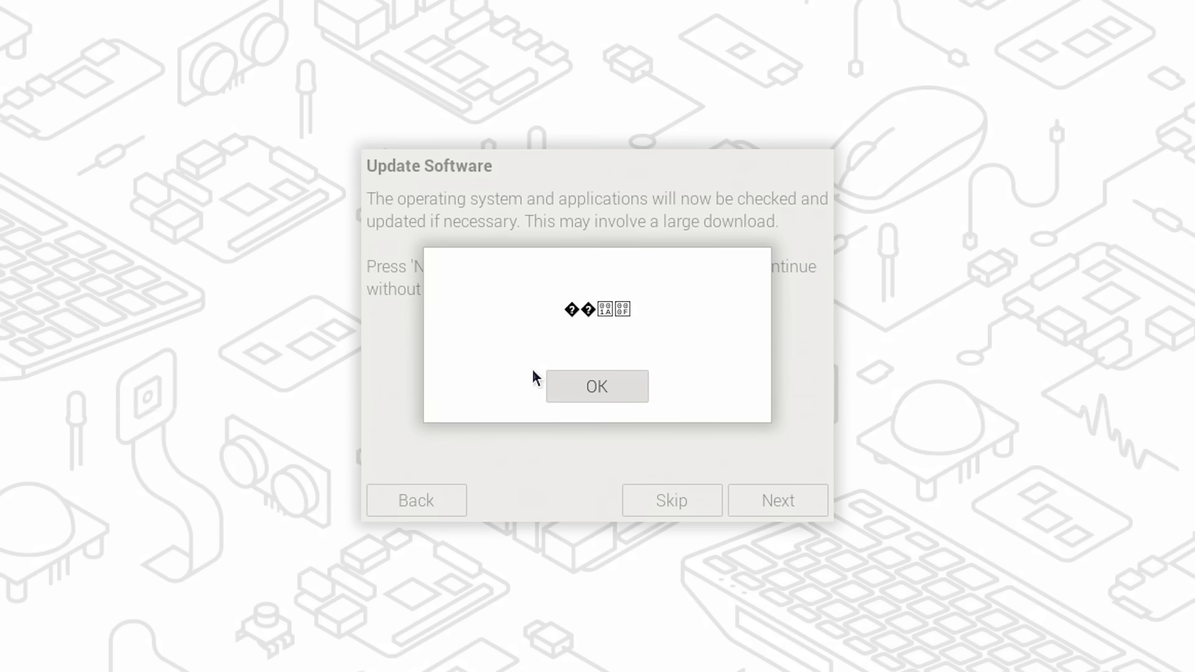
left_click(611, 390)
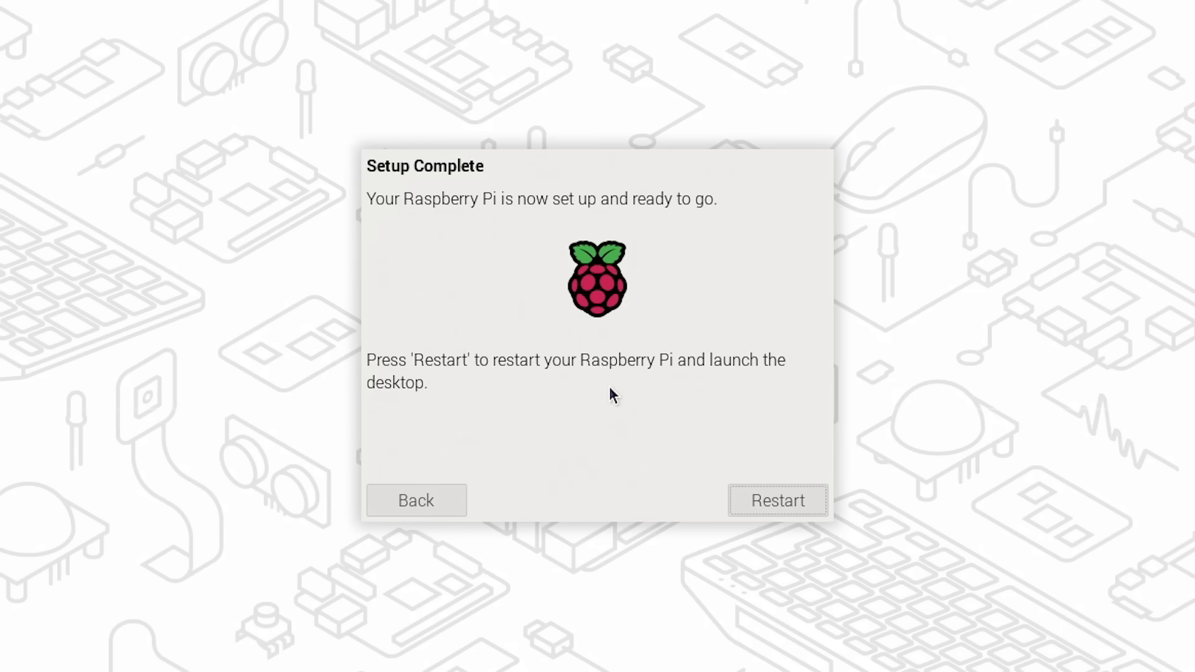
left_click(778, 502)
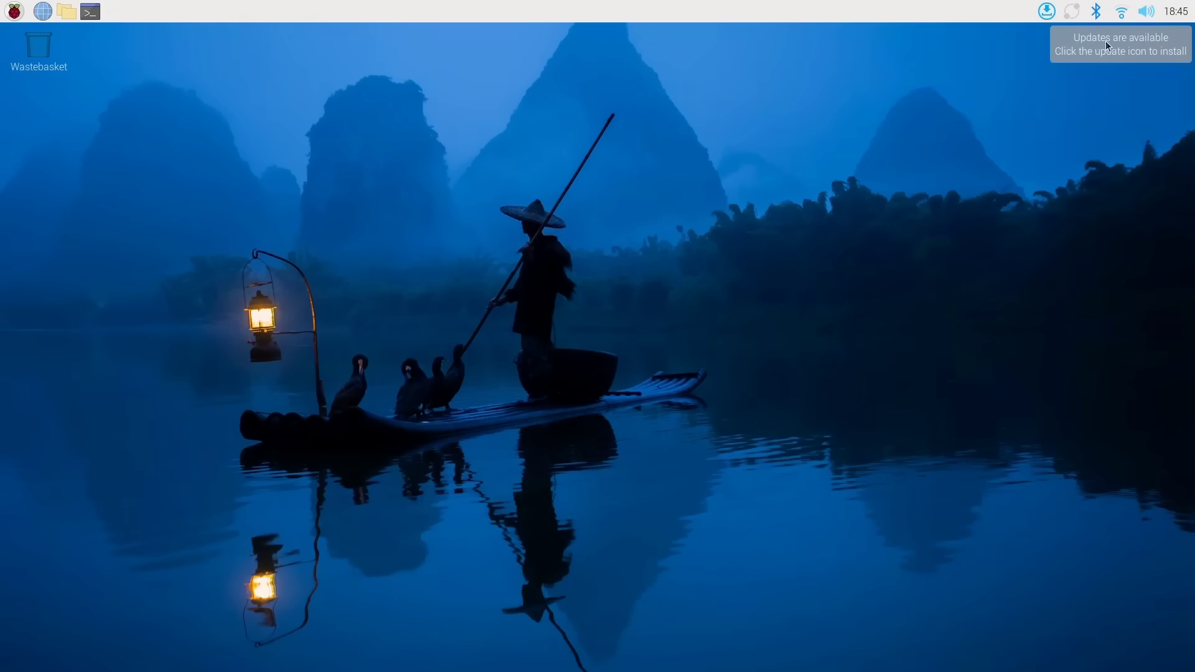
left_click(1047, 11)
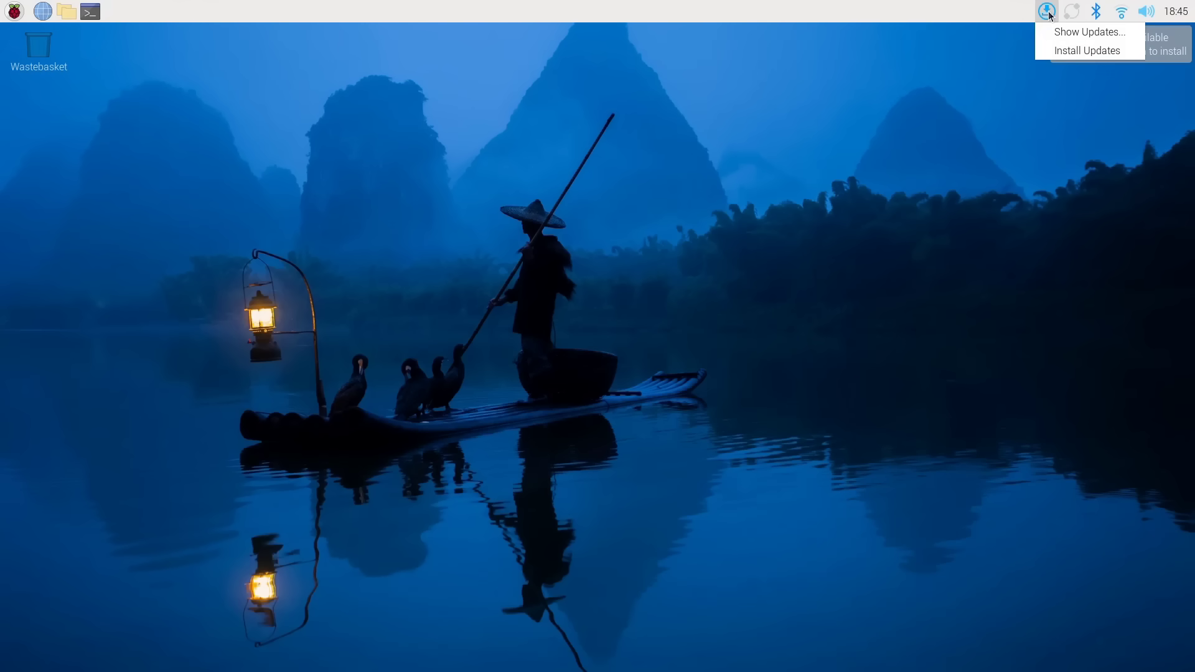
left_click(785, 211)
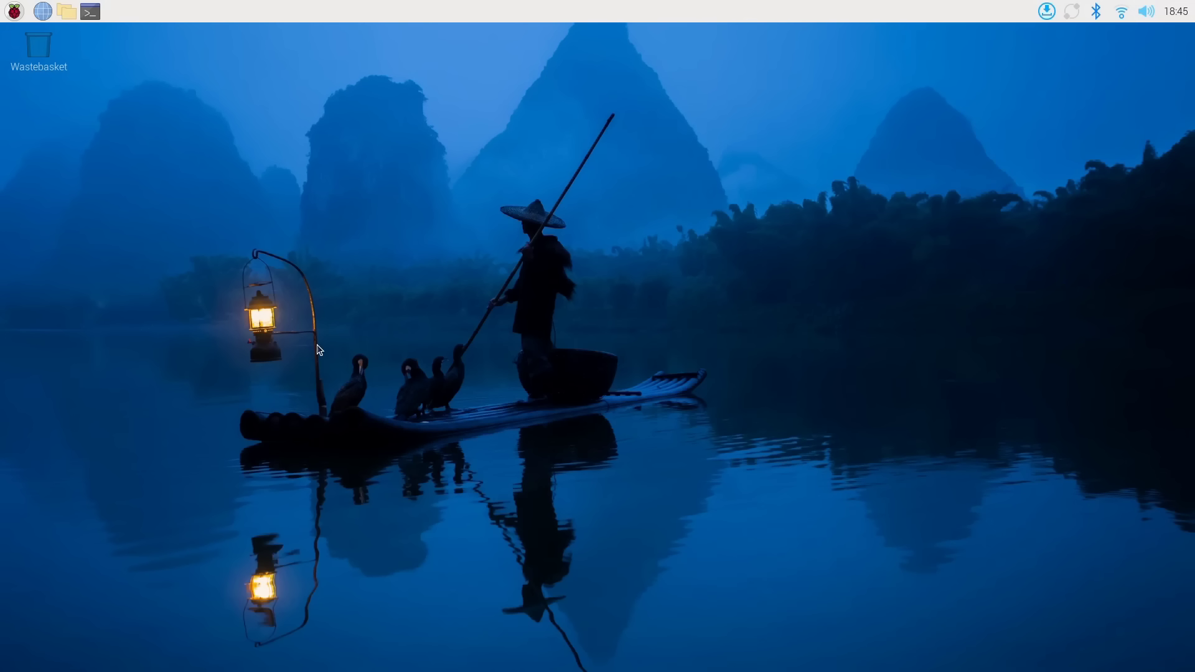
Set the taskbar size to Large (32x32) in the desktop's Appearance Settings.
left_click(13, 18)
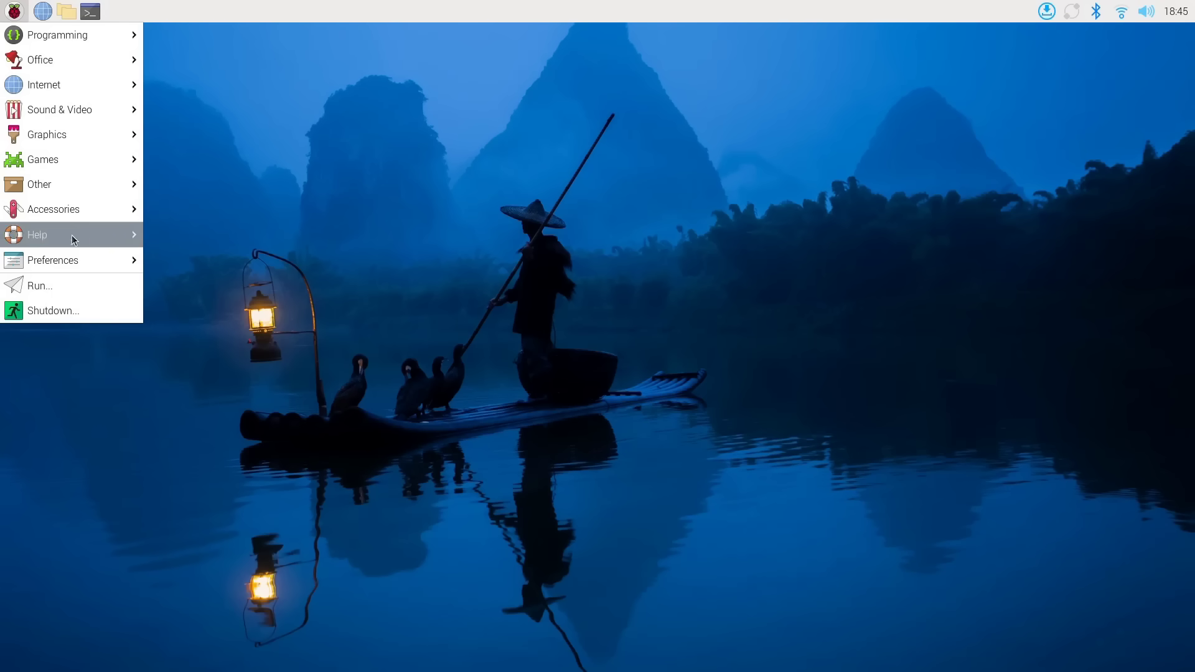
mouse_move(80, 263)
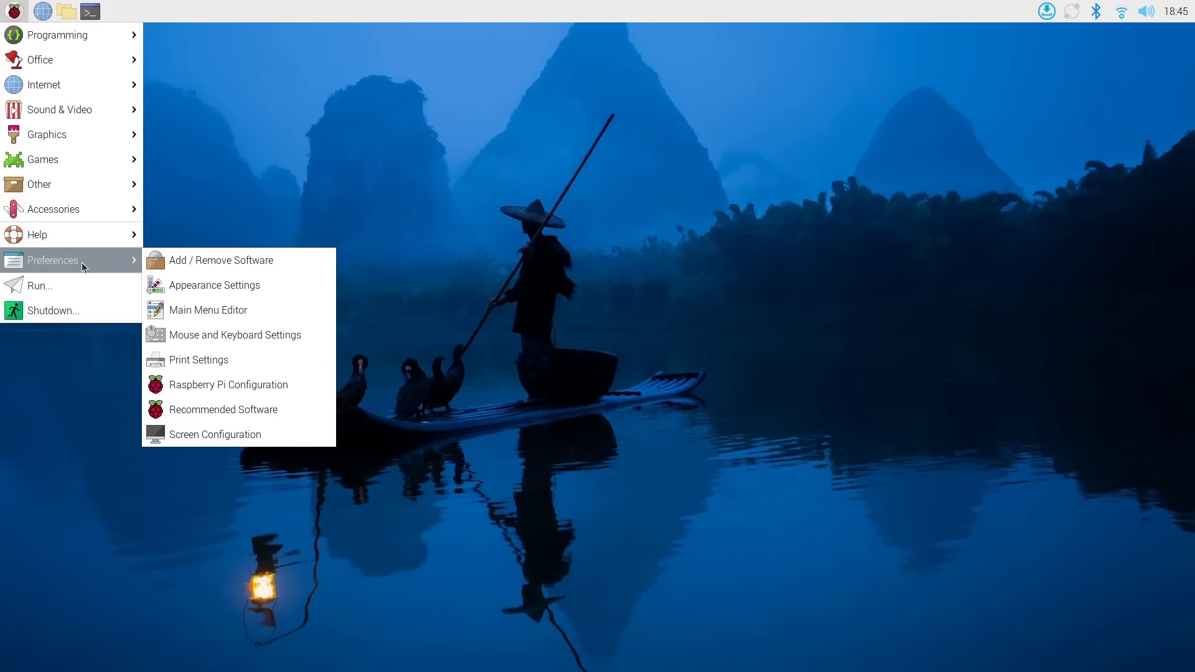
left_click(248, 282)
left_click(558, 274)
left_click(637, 302)
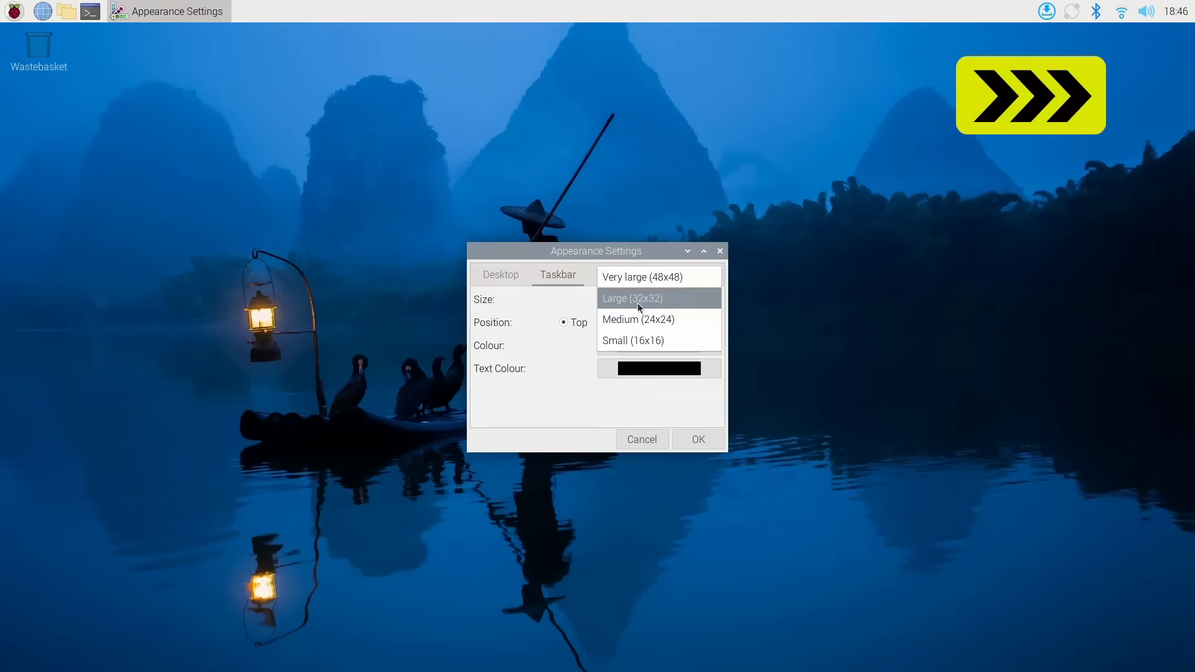
left_click(638, 298)
Choose a bold system font and a larger mouse cursor, and apply the appearance settings.
left_click(607, 275)
left_click(715, 301)
left_click(544, 304)
left_click(691, 496)
left_click(707, 382)
left_click(681, 402)
left_click(769, 468)
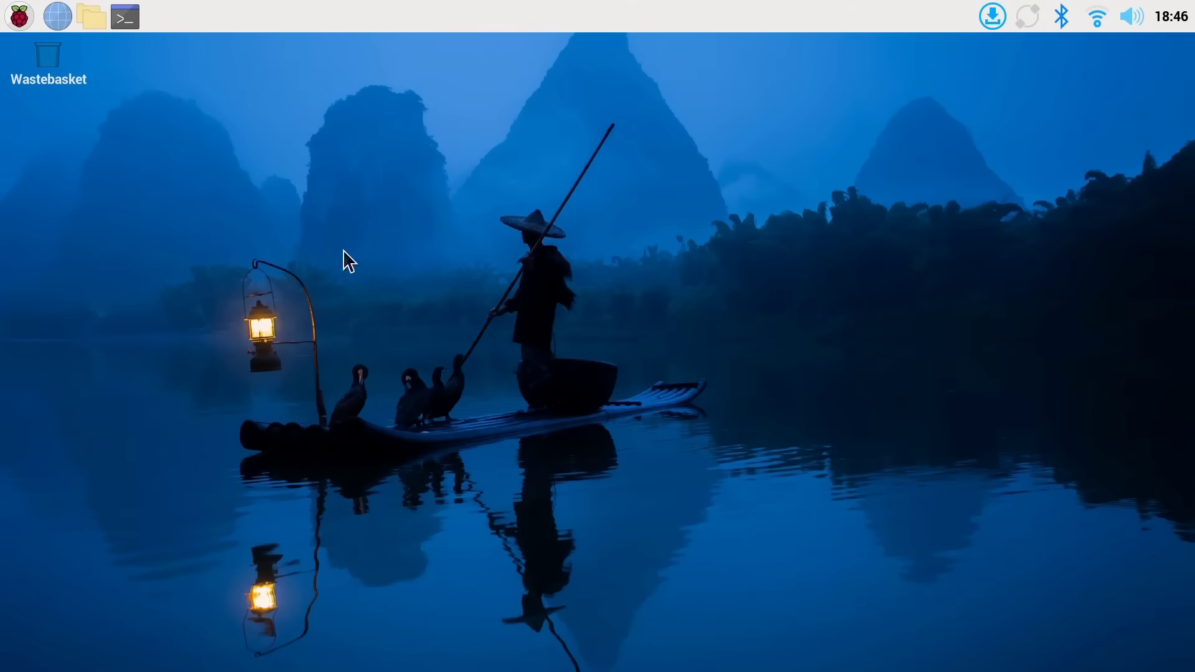
Look through the preinstalled applications by category, including Office, Internet, Sound & Video and Games.
left_click(21, 20)
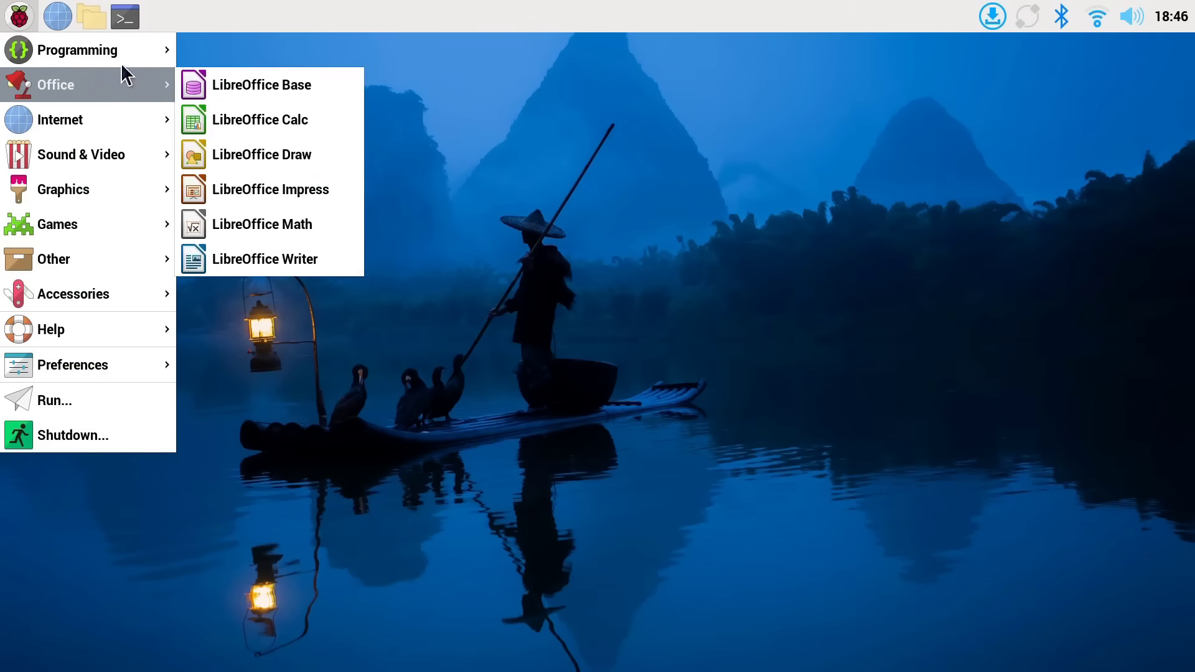
mouse_move(121, 61)
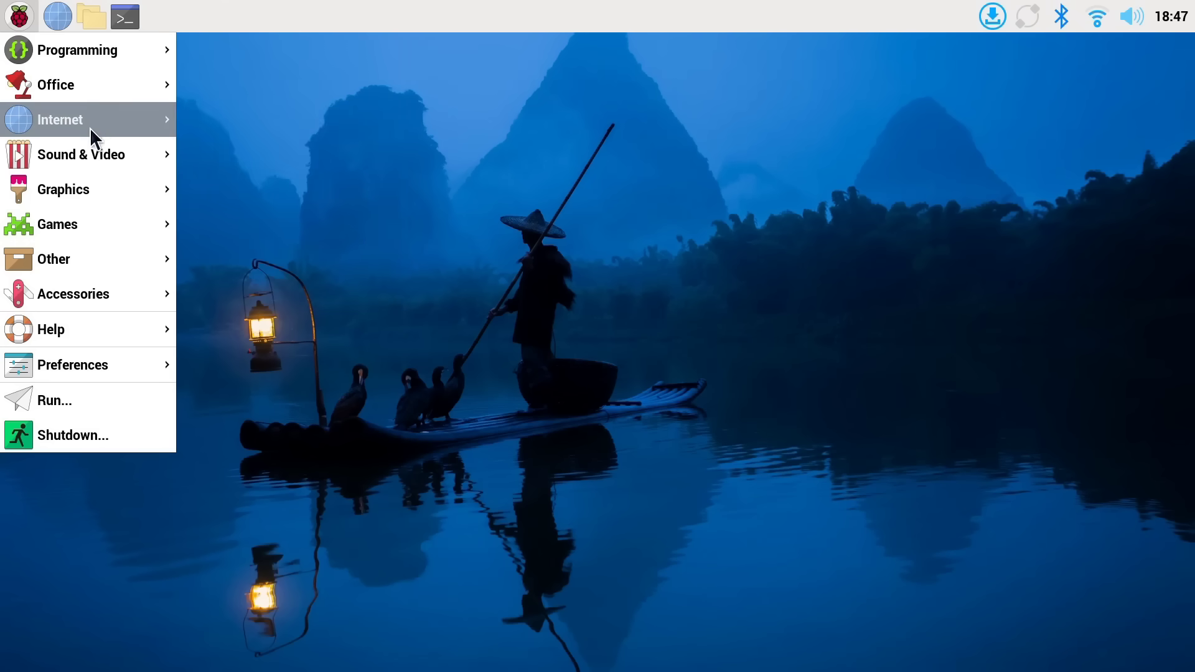
mouse_move(90, 124)
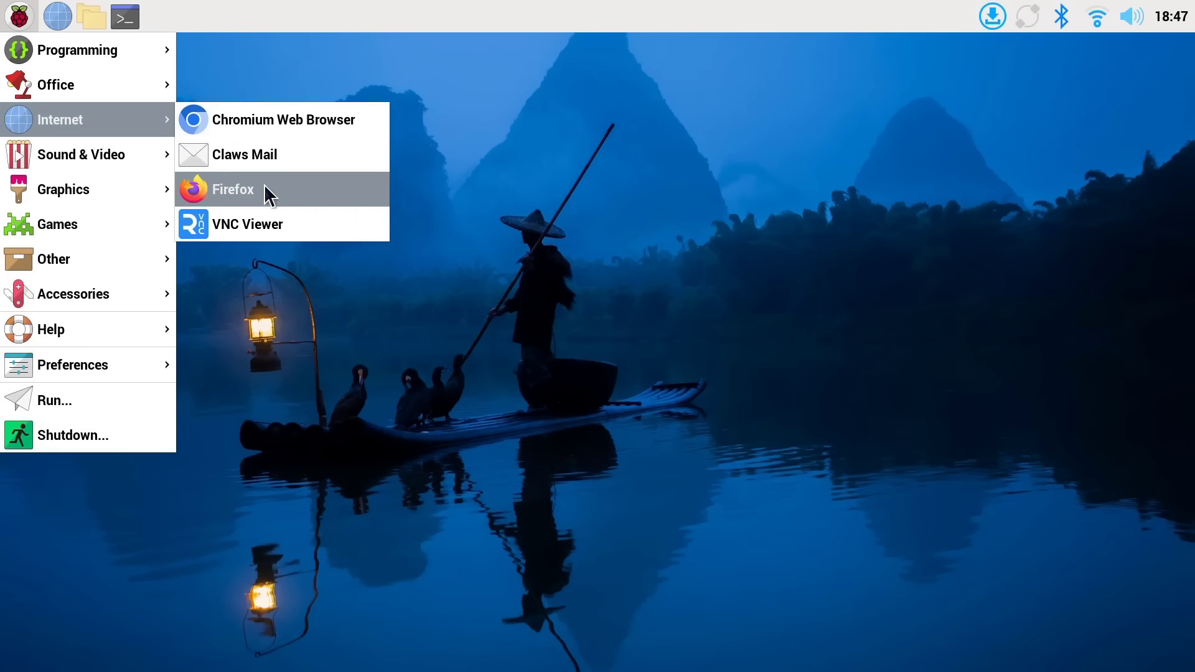
mouse_move(64, 166)
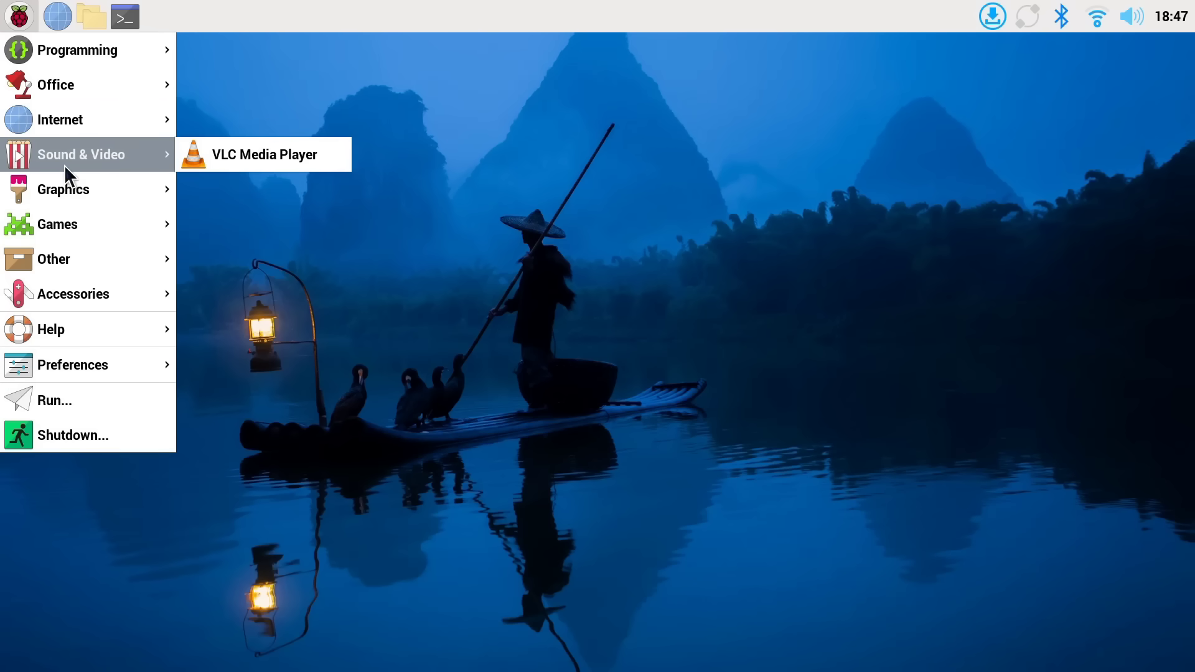
mouse_move(80, 225)
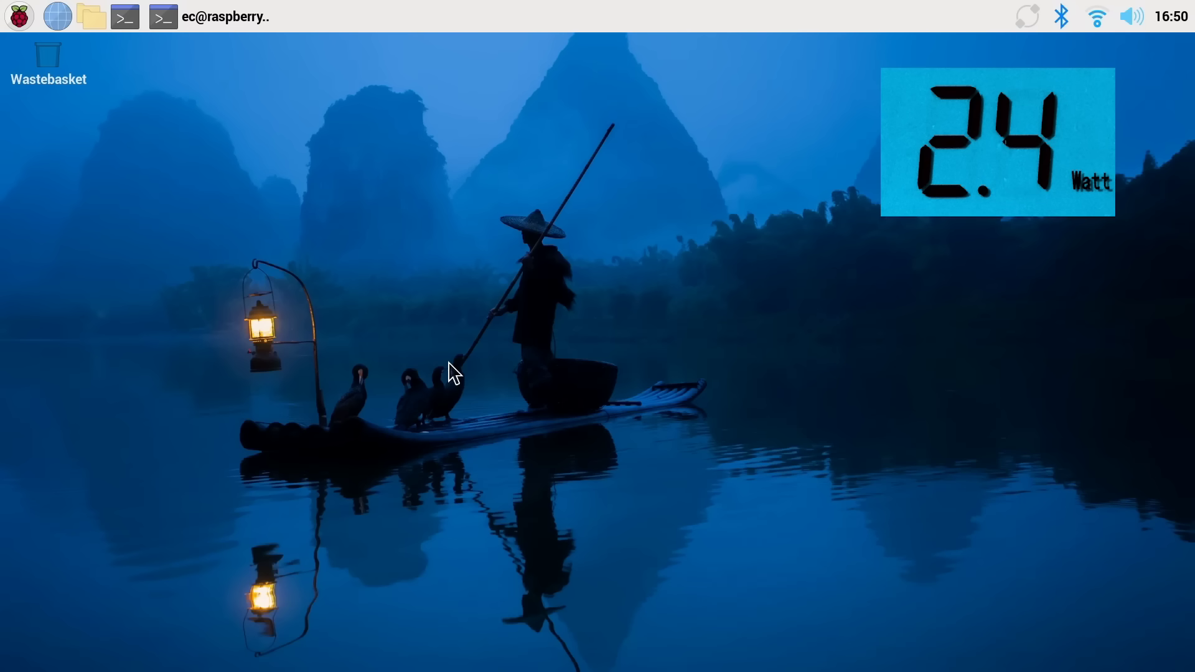
Open Chromium, play the 4K Ducks and Co video from the YouTube channel page, and close the browser.
left_click(53, 19)
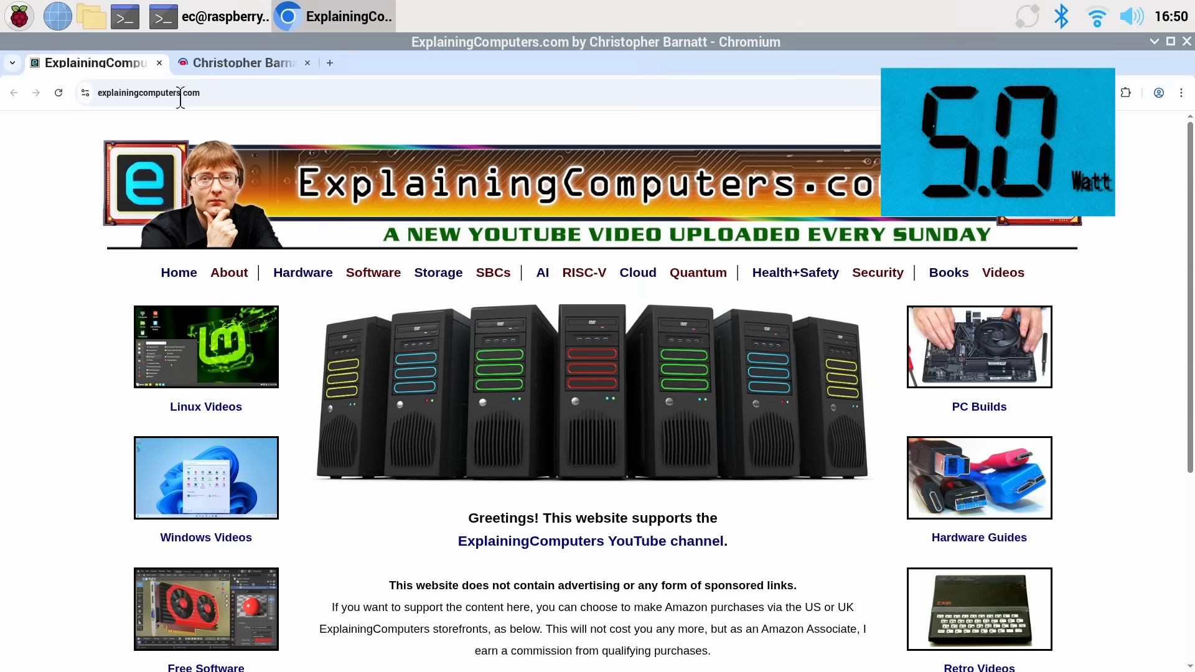
left_click(225, 67)
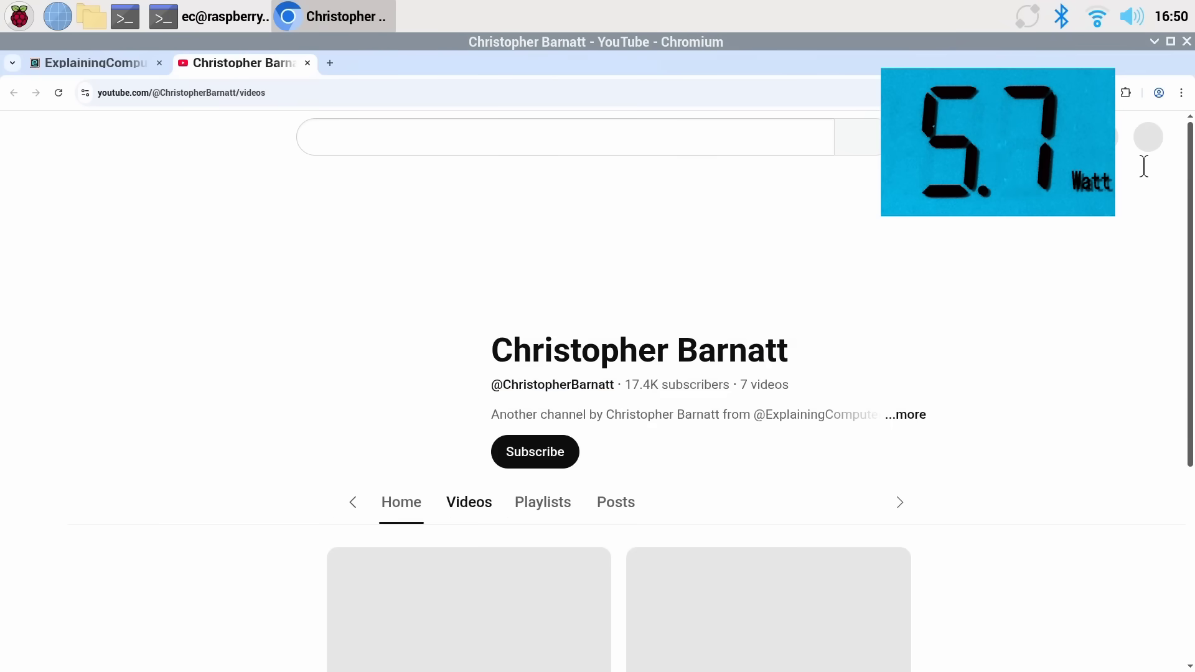
scroll(1043, 428, "down", 5)
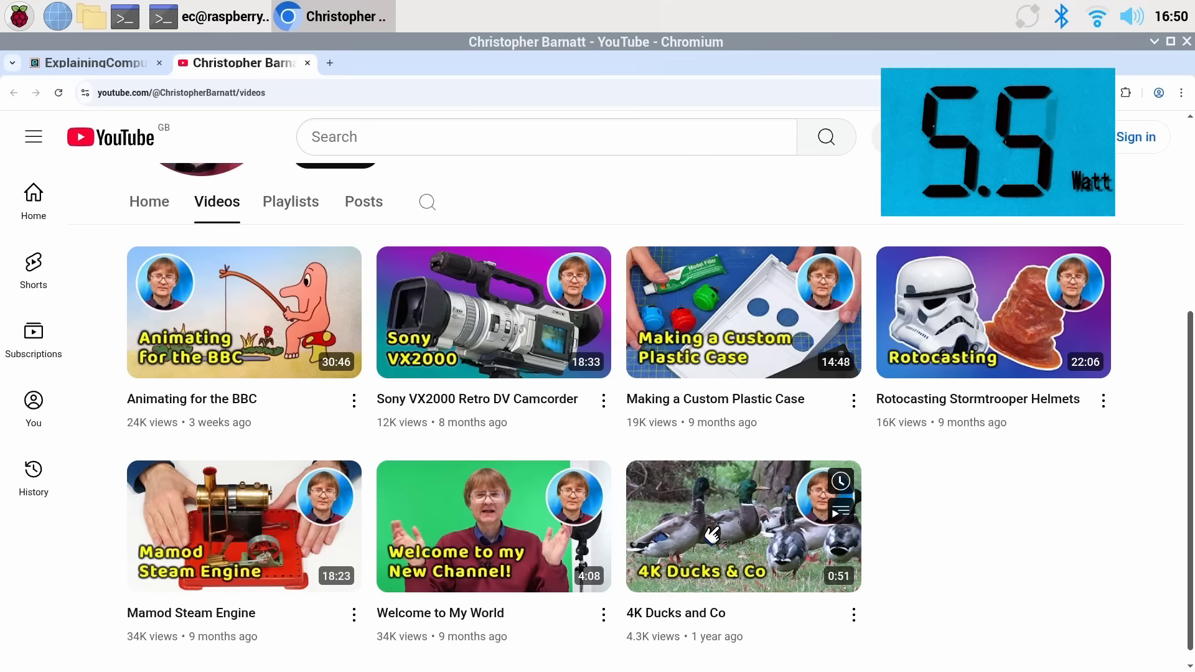
left_click(711, 534)
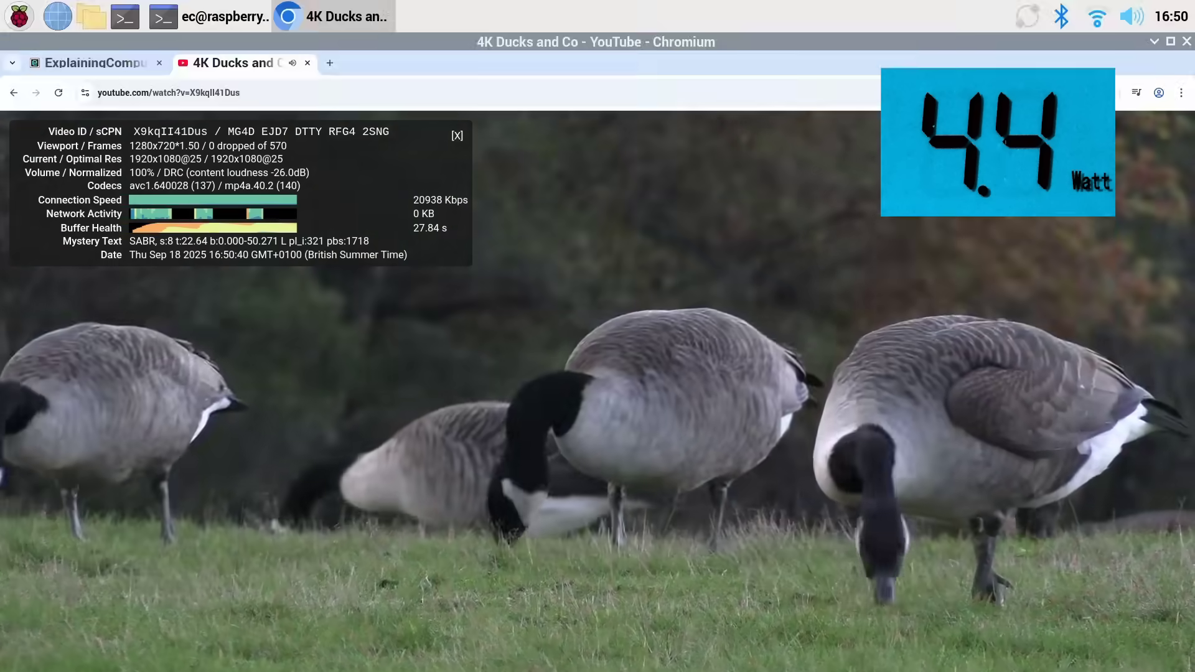
left_click(1187, 41)
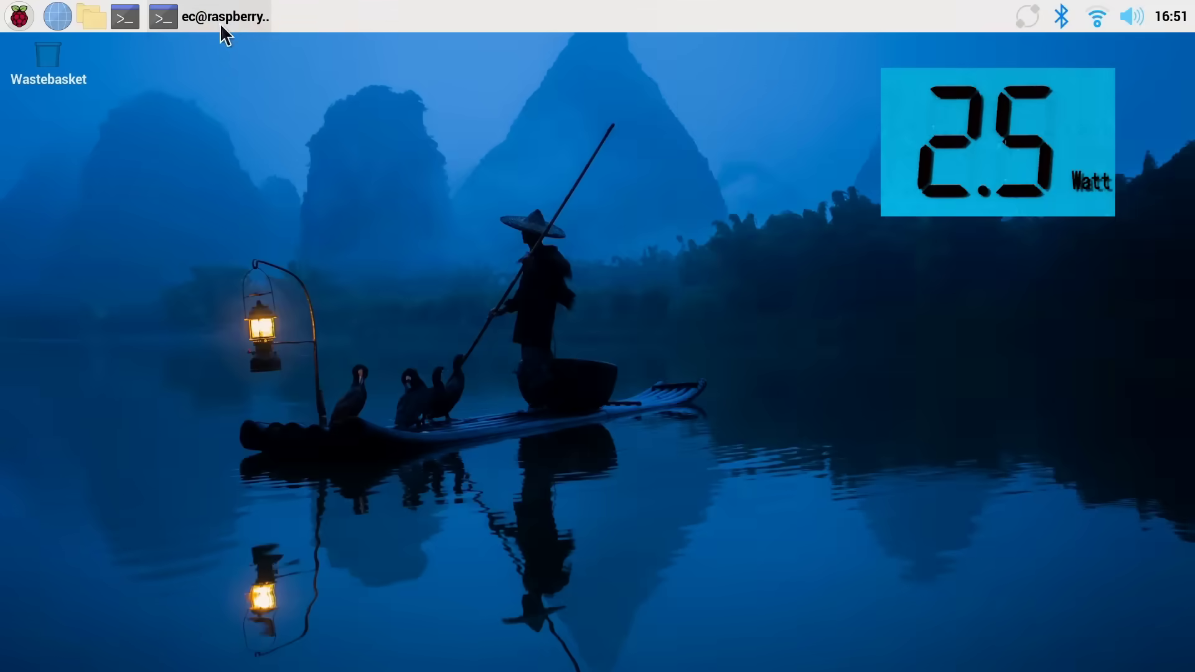
Switch to the terminal and run the ./temp_test.sh script.
left_click(221, 20)
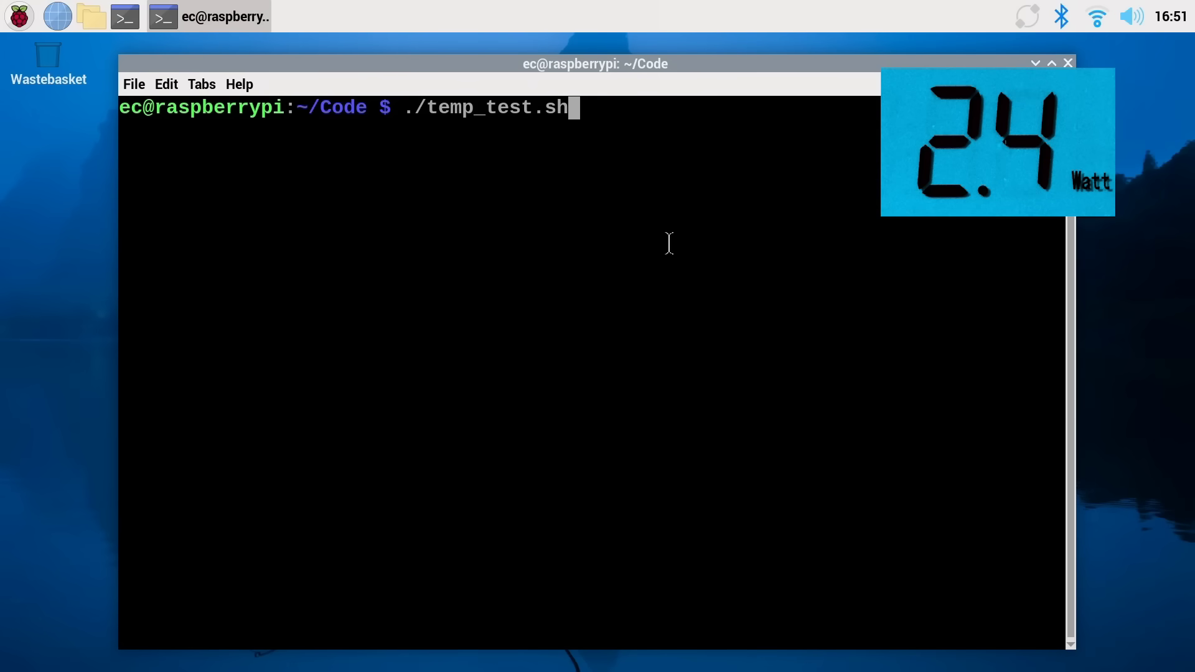
key("Return")
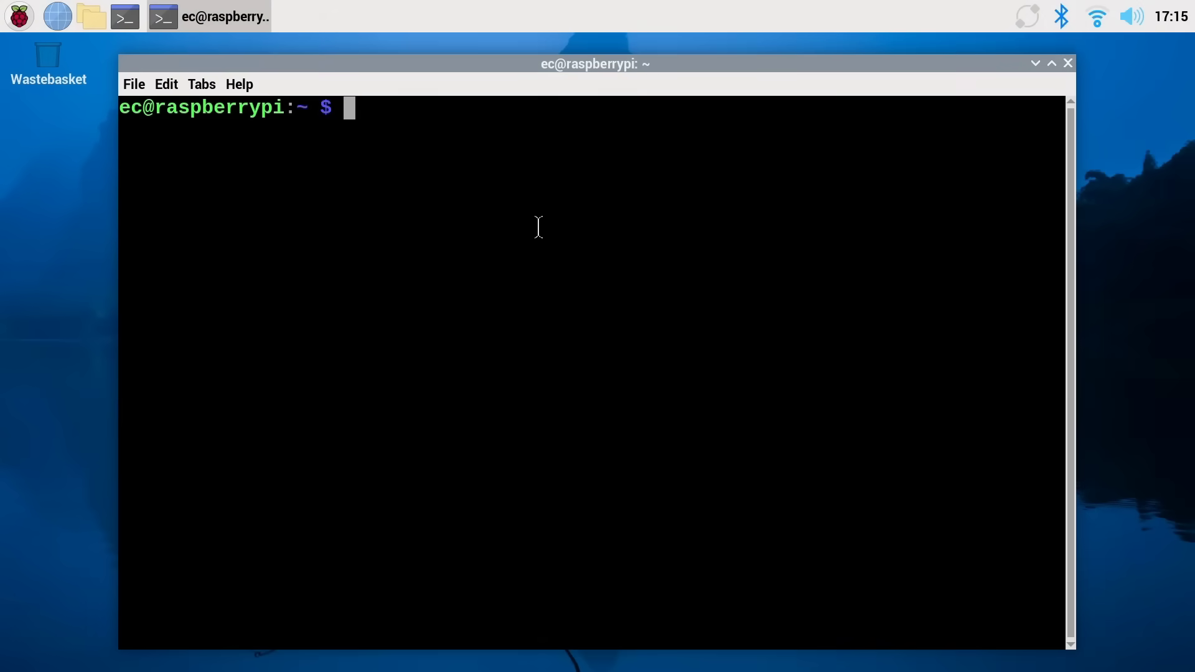
List the block devices with lsblk and test the SSD's read speed with sudo hdparm -t --direct /dev/nvme0n1.
type("lsblk")
key("Return")
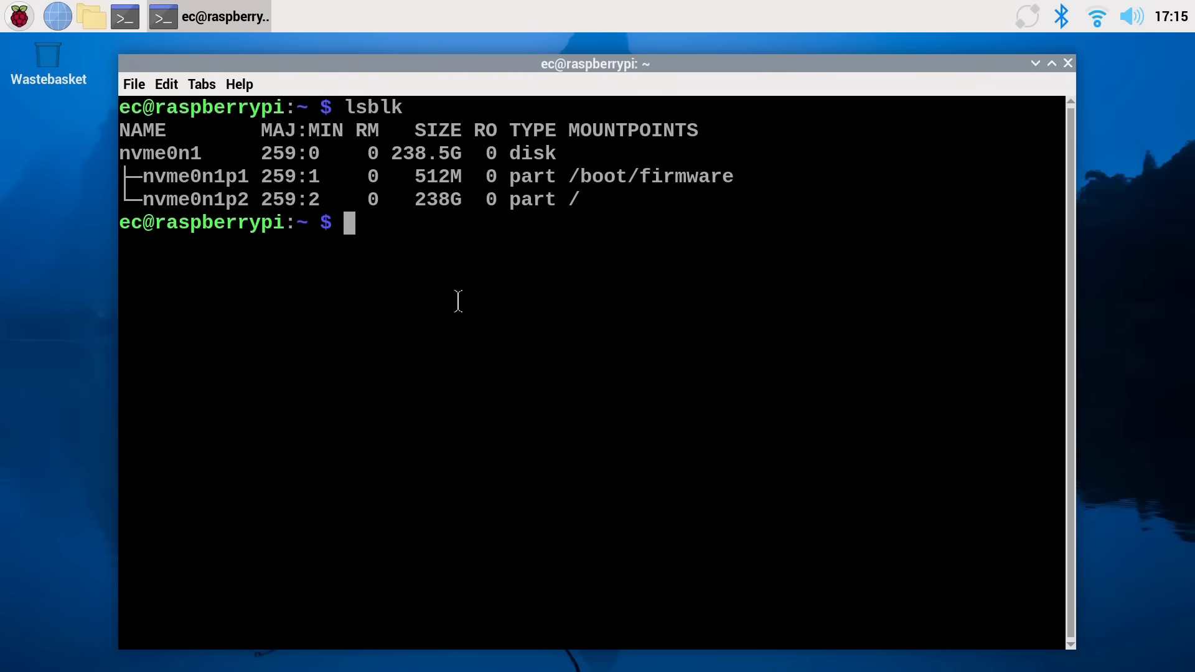
key("Up")
key("Up")
key("Up")
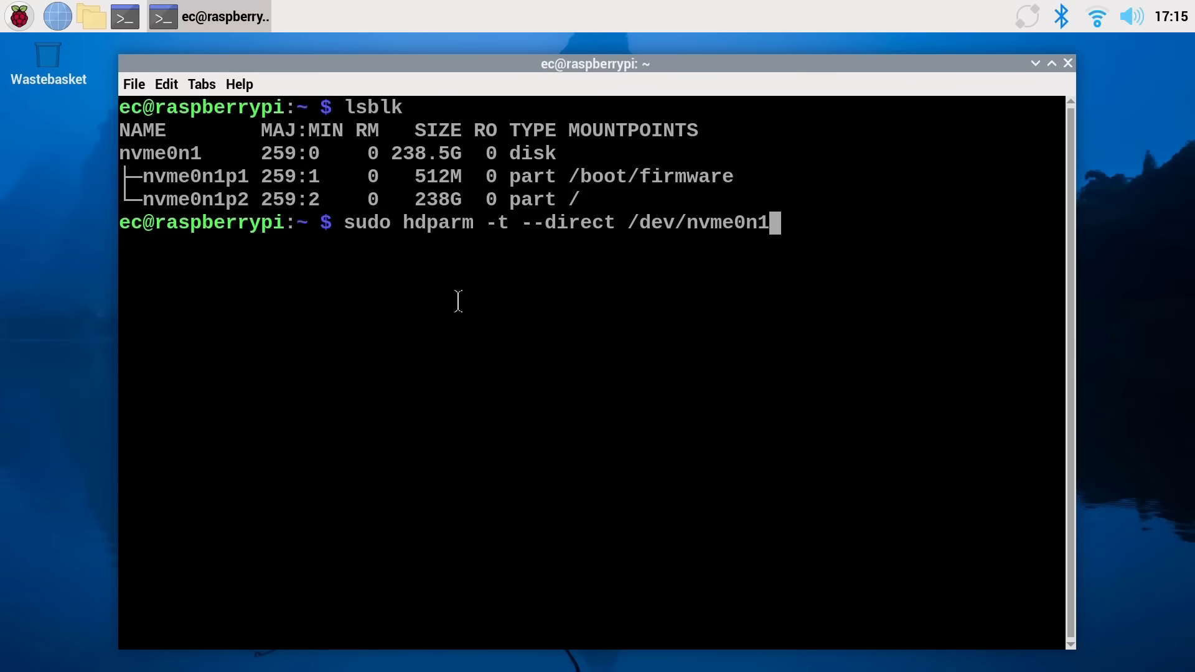
key("Return")
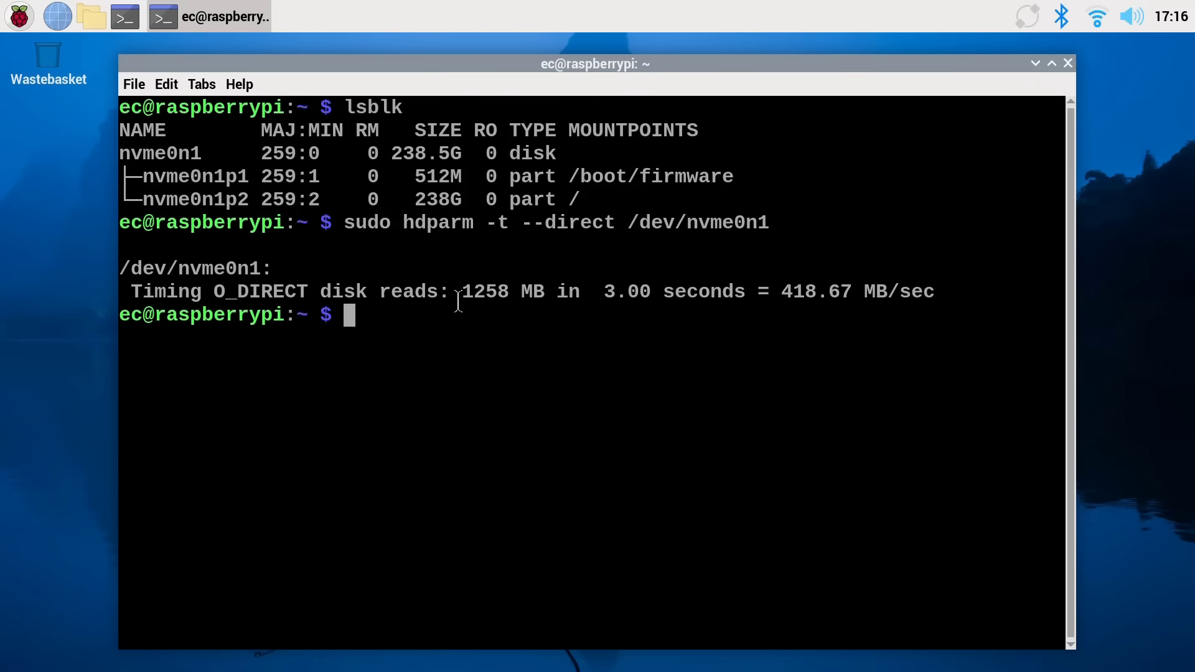
Open the boot configuration file with sudo nano /boot/firmware/config.txt.
key("Up")
key("Up")
key("Up")
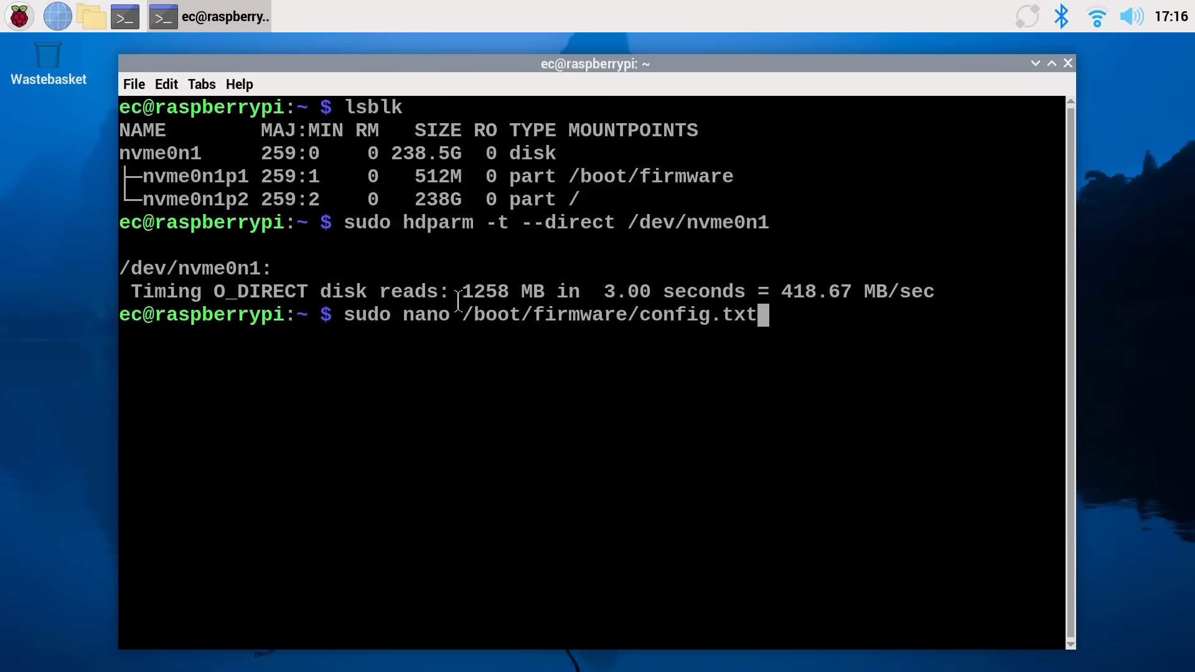
key("Return")
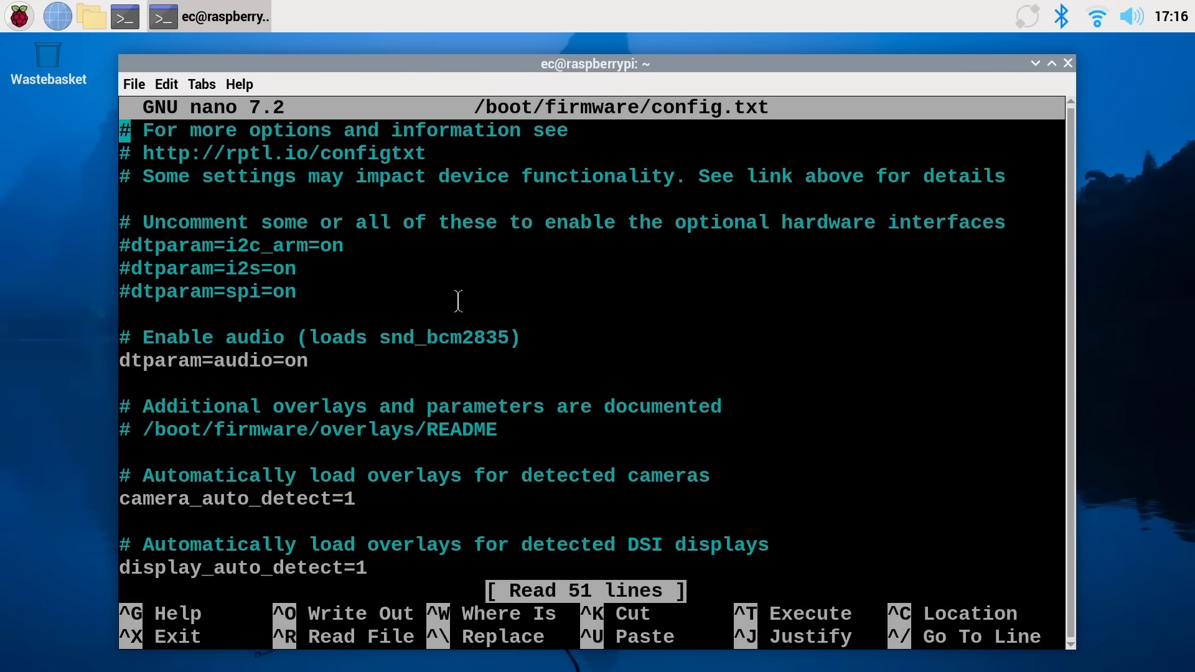
Add the lines dtparam=nvme and dtparam=pciex1_gen=3 under the [all] section at the end of config.txt.
key("Down")
key("Down")
key("Down")
key("Down")
key("Down")
key("Down")
key("Down")
key("Down")
key("Down")
key("Down")
key("Down")
key("Down")
key("Down")
key("Down")
key("Down")
key("Down")
key("Down")
key("Down")
key("Down")
key("Down")
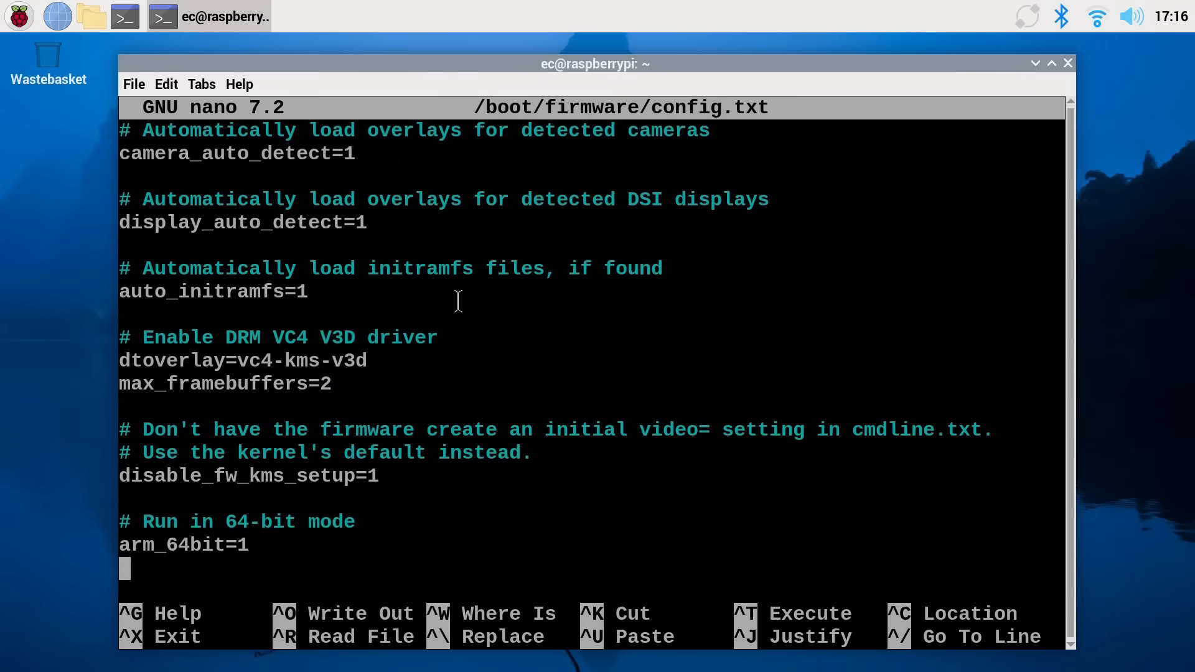
key("Down")
key("Down")
key("Down")
key("Down")
key("Down")
key("Down")
key("Down")
key("Down")
key("Down")
key("Down")
key("Down")
key("Down")
key("Down")
key("Down")
key("Down")
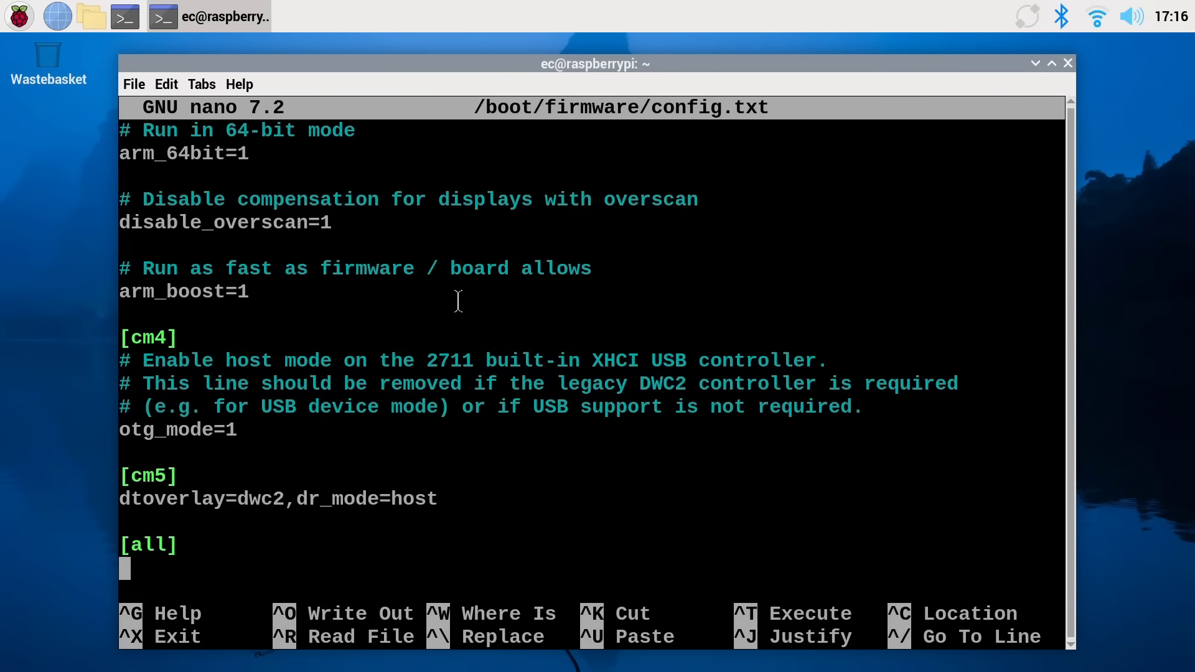
type("dtparam=nvme")
key("Return")
type("dtparam=pciex1_gen=3")
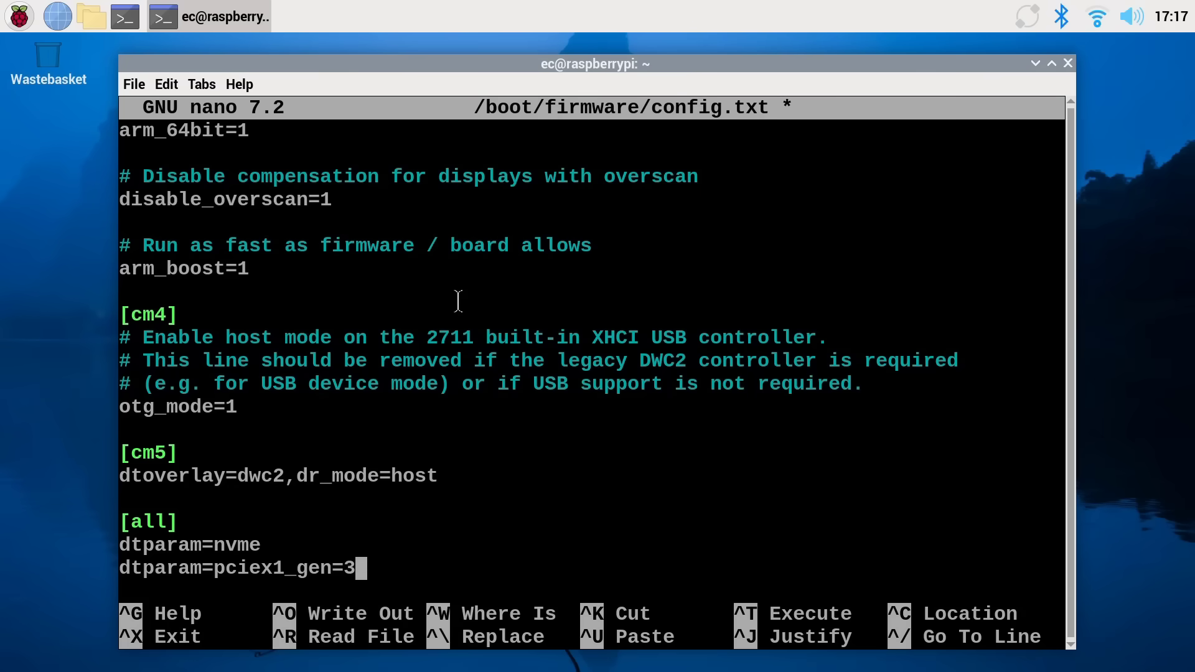
Save the modified config.txt under its existing name and exit nano.
key("ctrl+x")
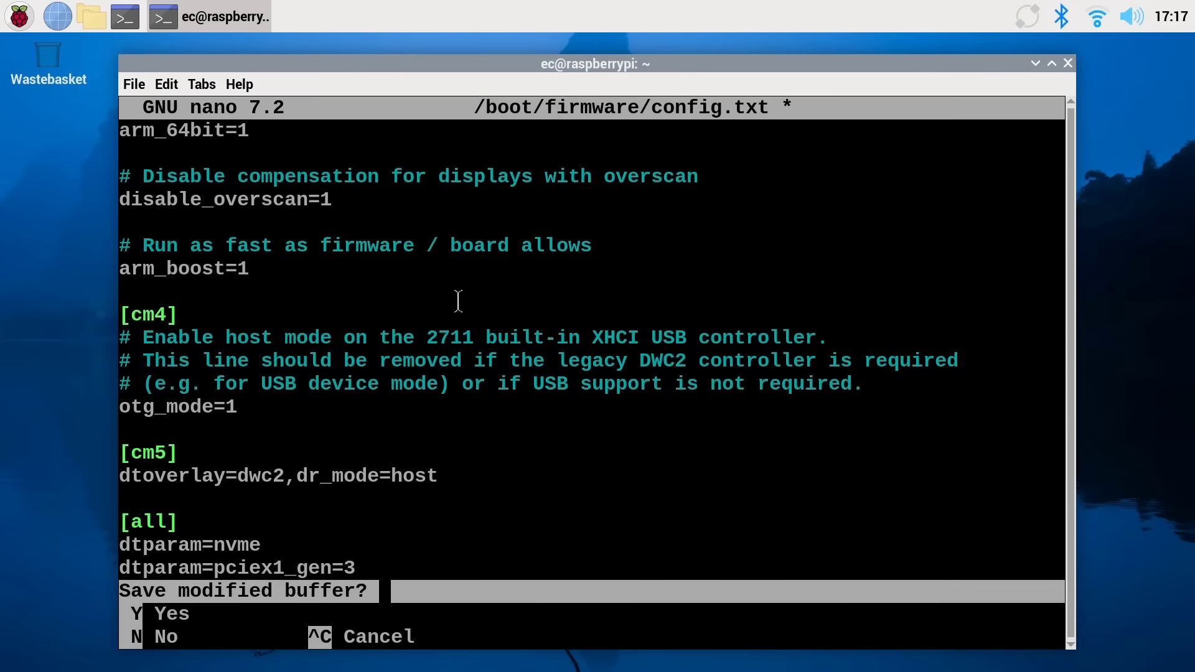
key("y")
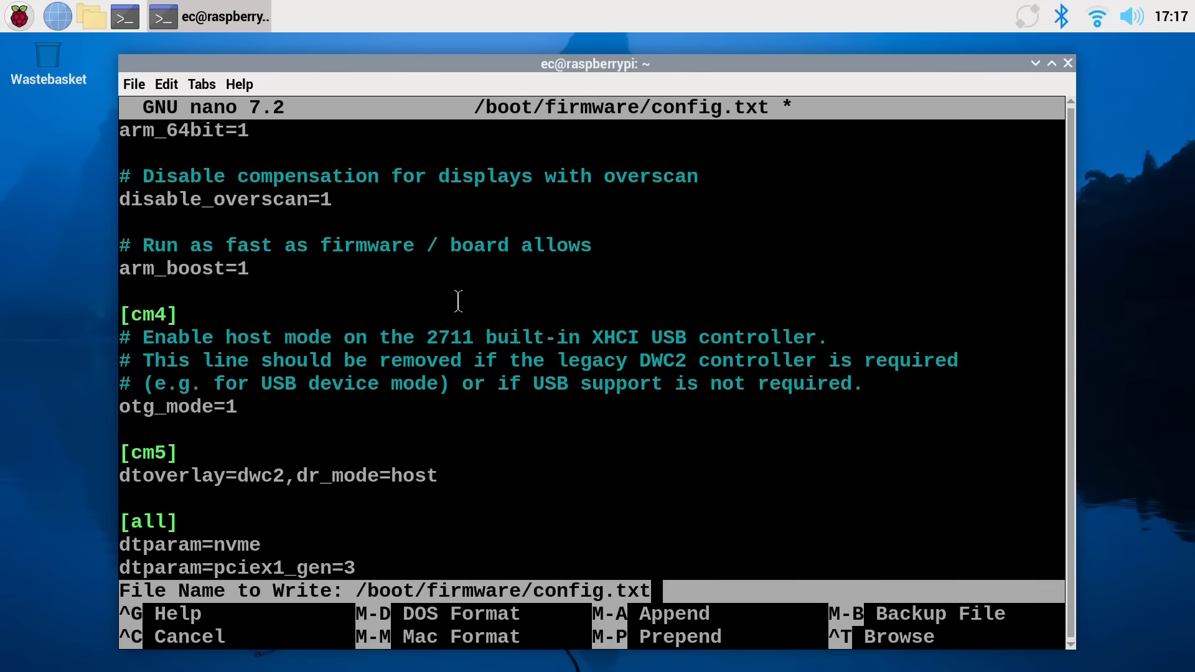
key("Return")
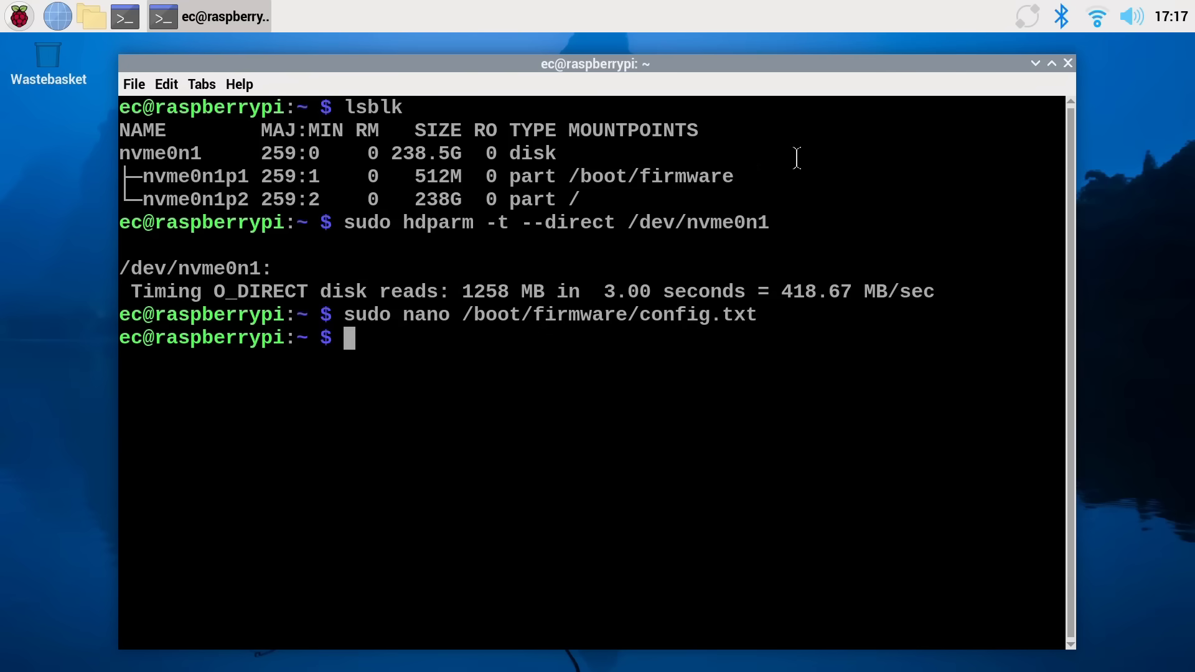
Close the terminal window and reboot the Raspberry Pi.
left_click(1066, 62)
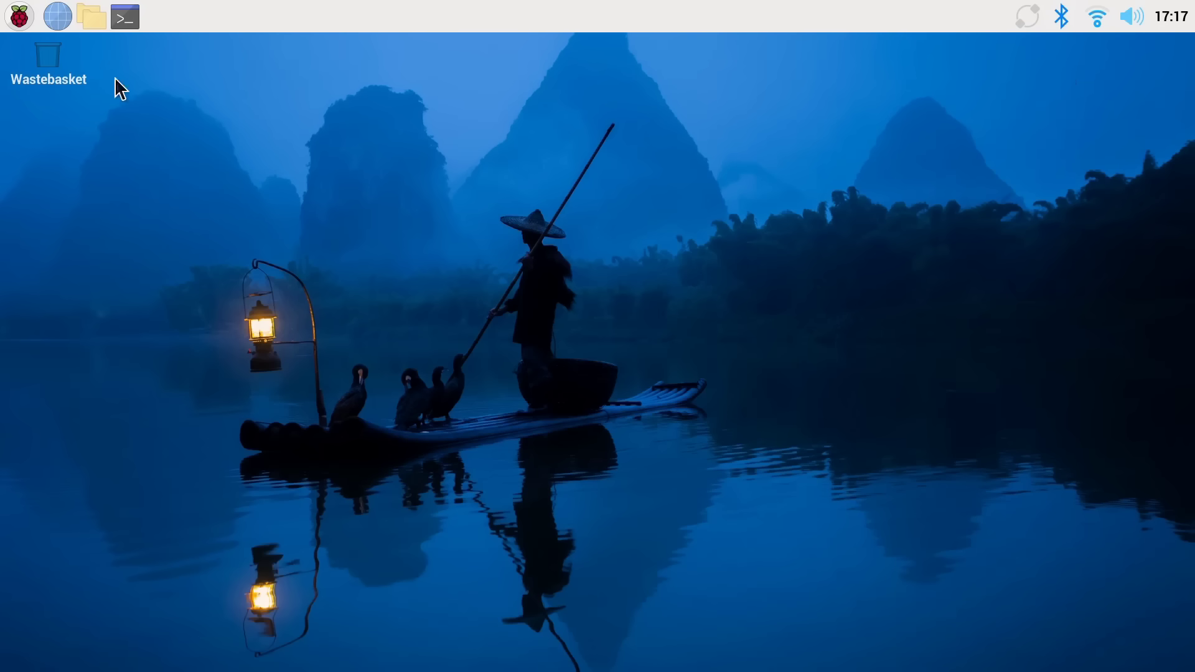
left_click(19, 17)
left_click(74, 437)
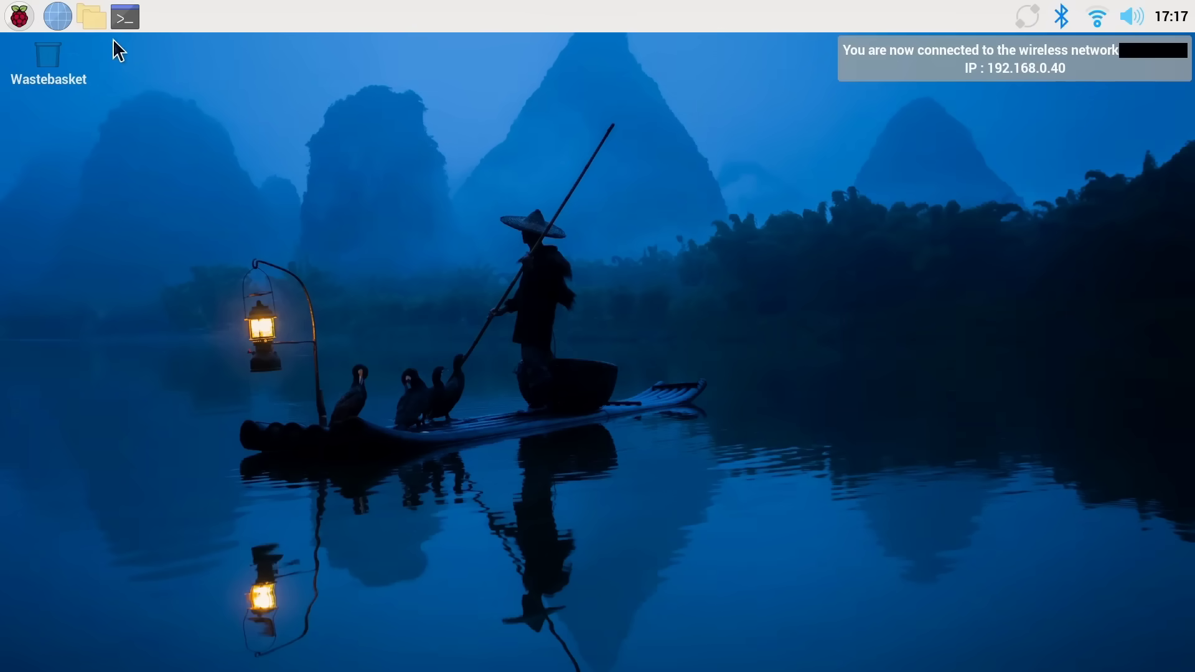
Open a new terminal and rerun the SSD read speed test with sudo hdparm -t --direct /dev/nvme0n1.
left_click(124, 16)
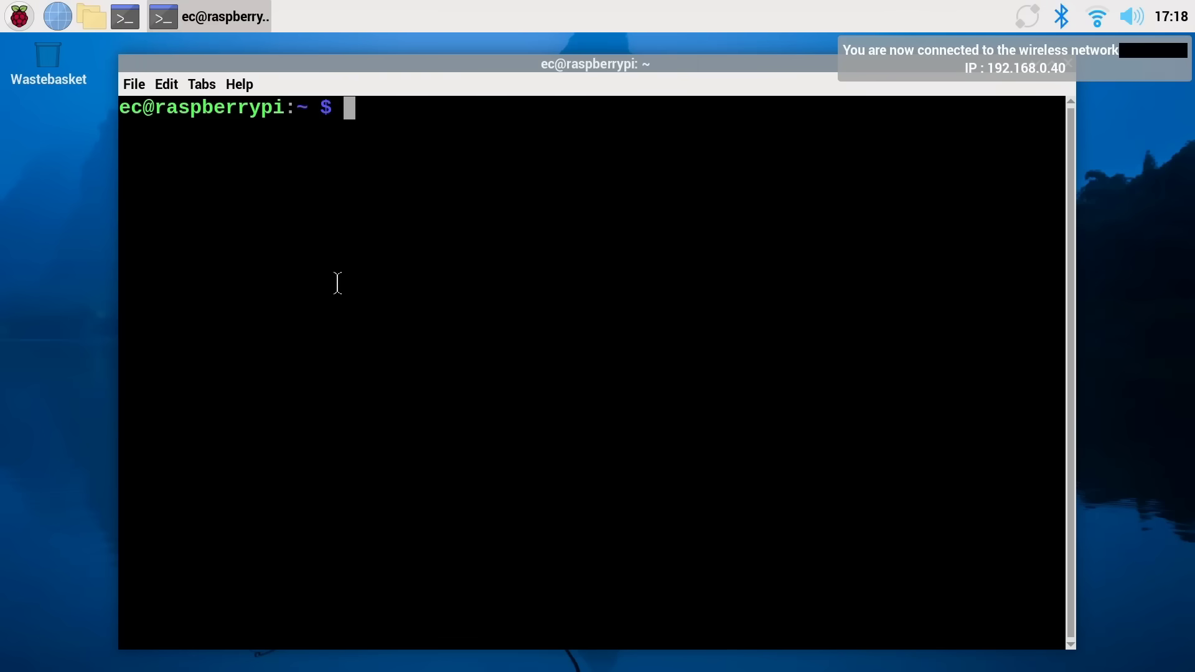
key("Up")
key("Up")
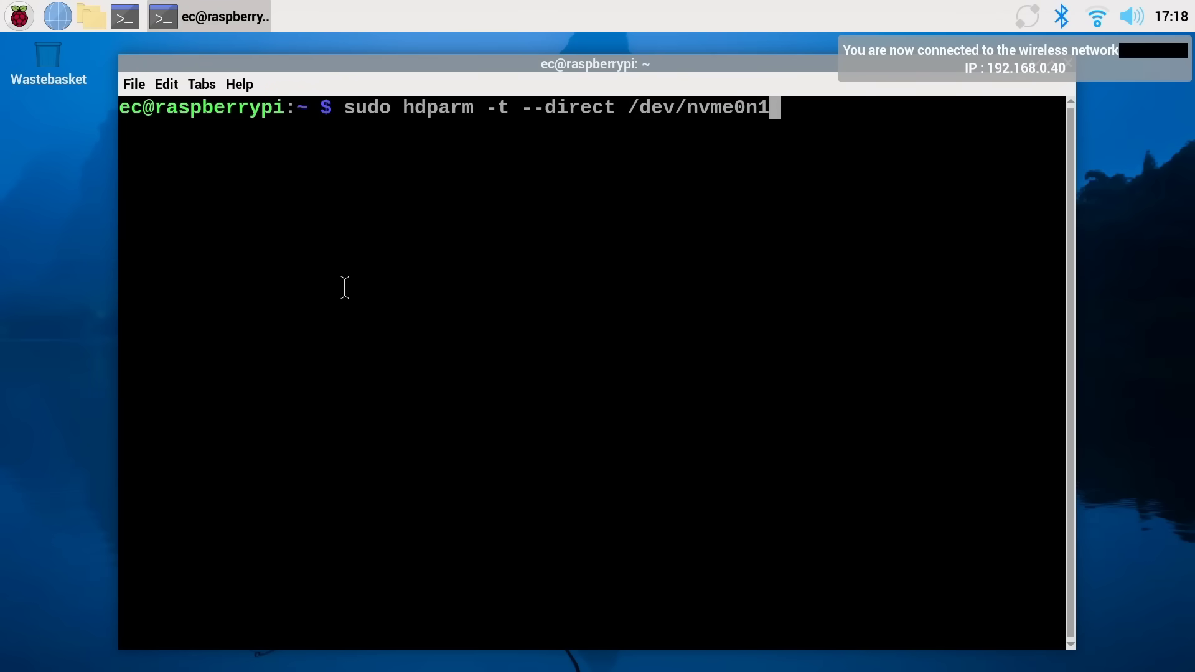
key("Return")
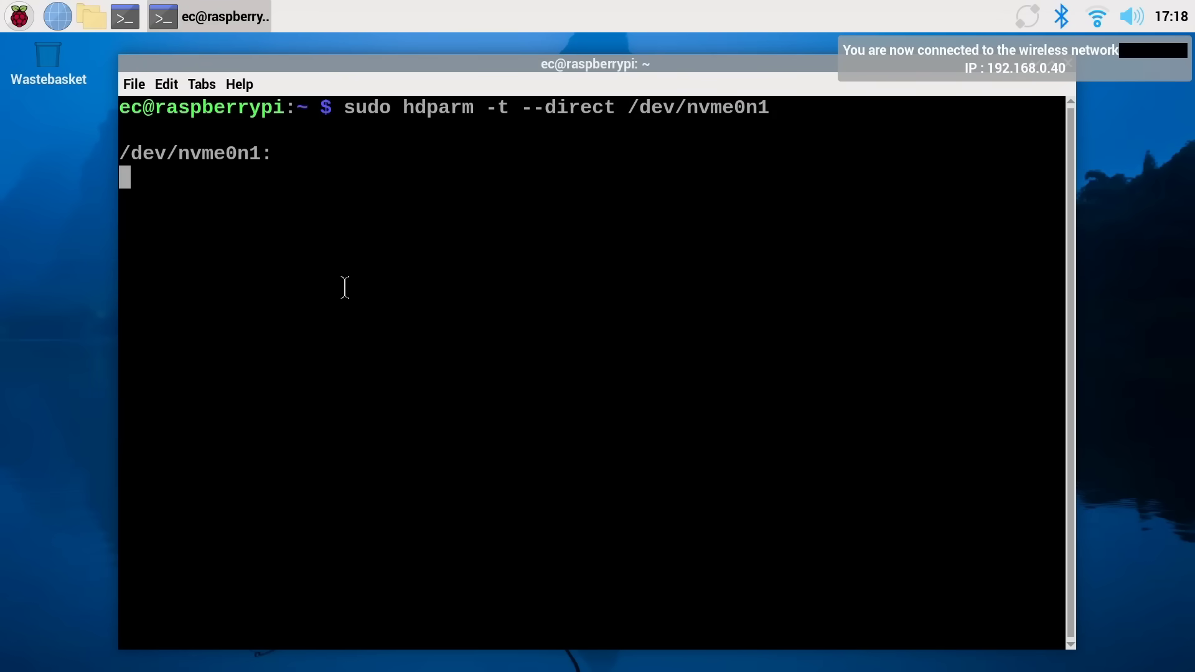